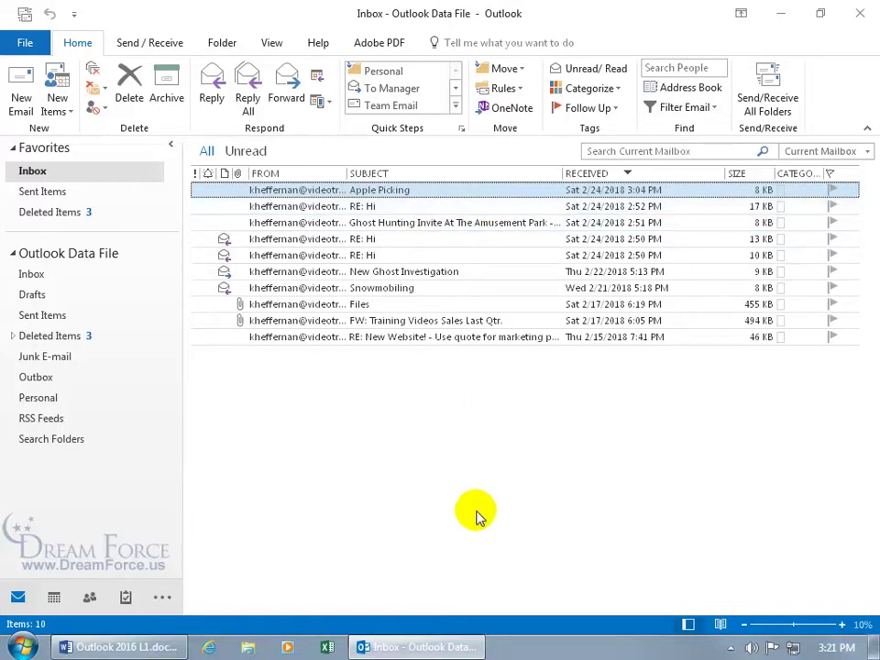
Start Clean Up Conversation for the "RE: Hi" message received at 2:52 PM in the Inbox
click(426, 256)
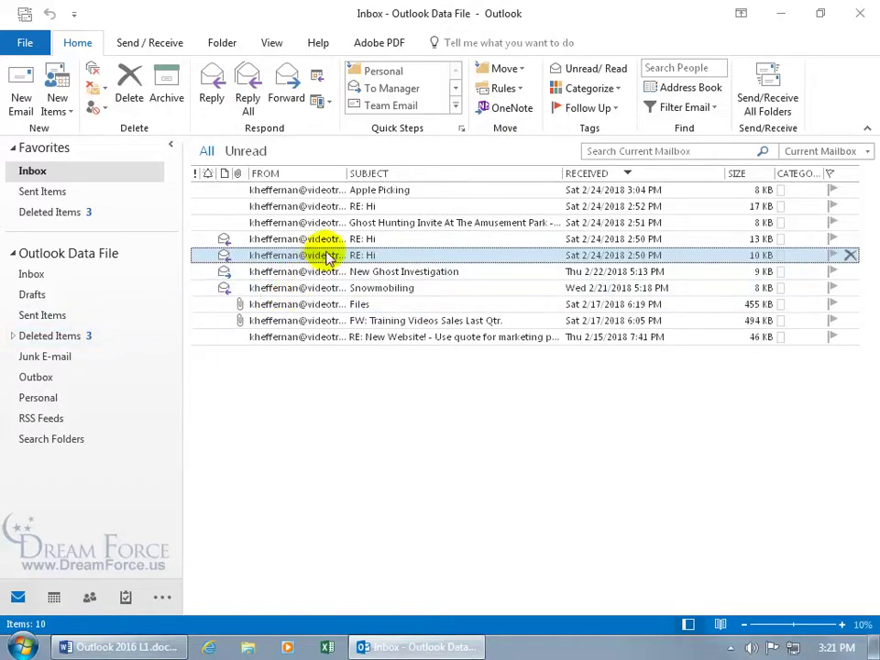
click(373, 238)
click(371, 206)
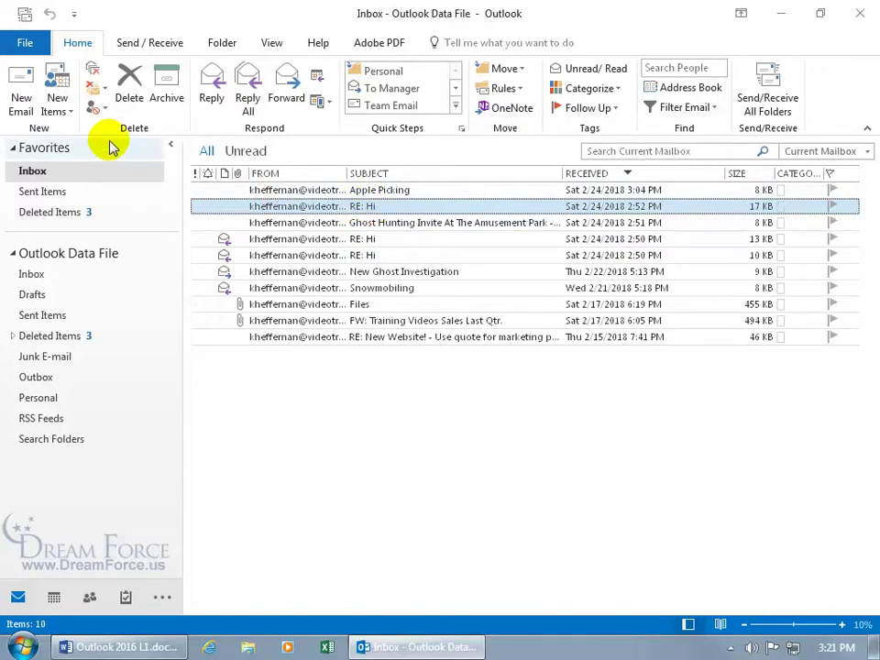
click(99, 95)
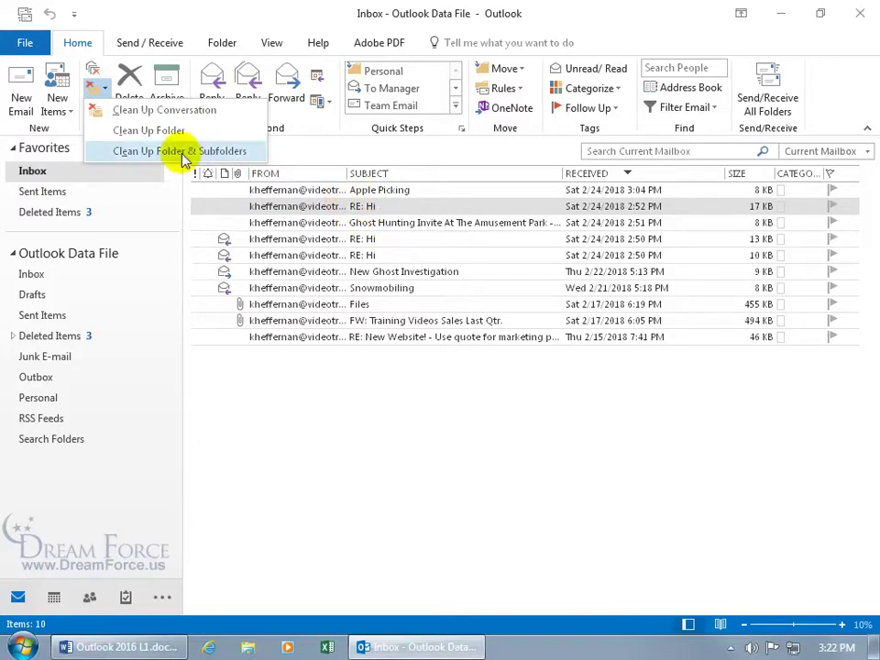
click(166, 109)
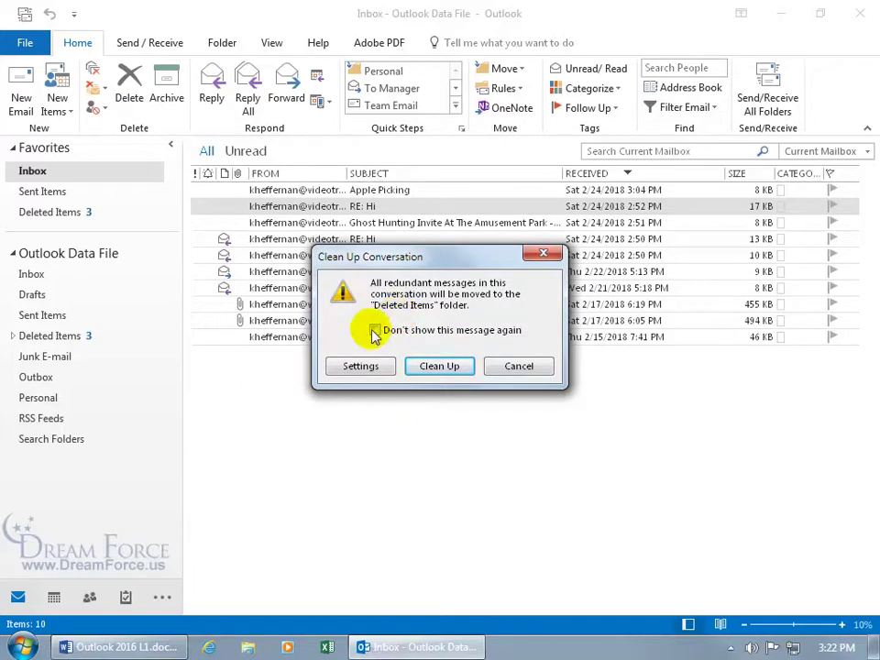
Review the Conversation Clean Up settings and destination folder choices without changing them, and run the clean-up of the "RE: Hi" conversation
click(361, 367)
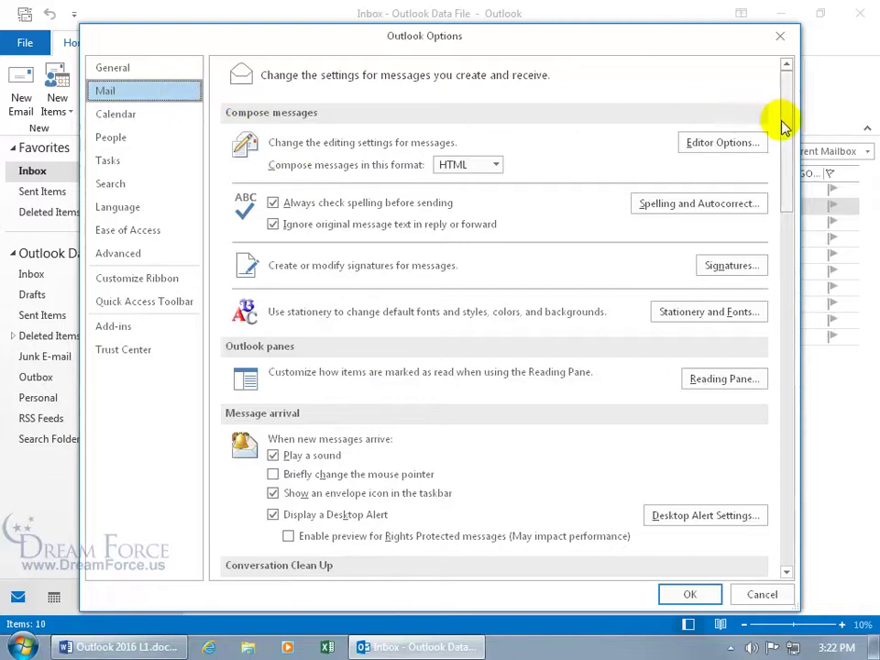
drag(782, 122, 786, 249)
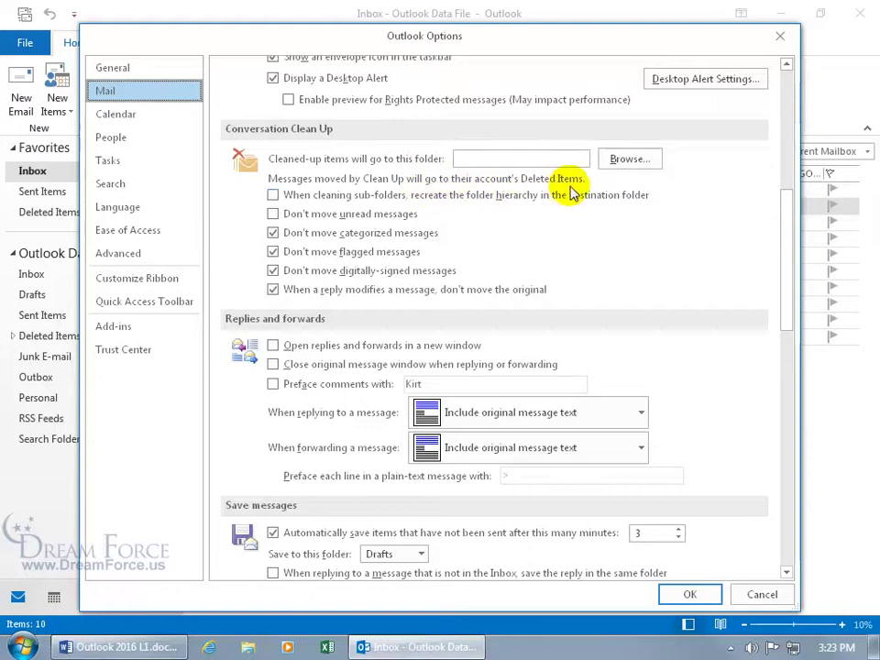
click(621, 159)
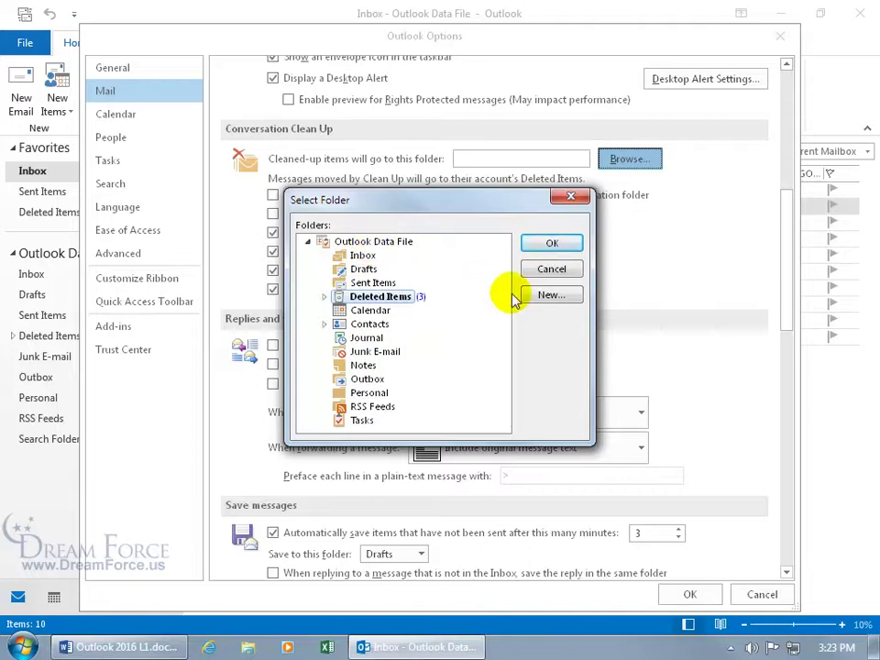
click(547, 269)
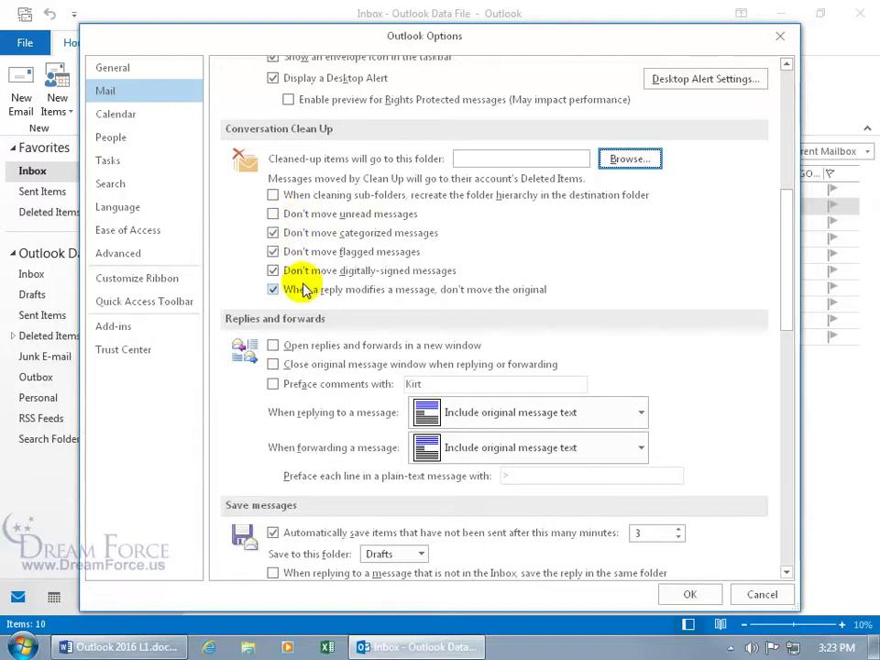
click(749, 593)
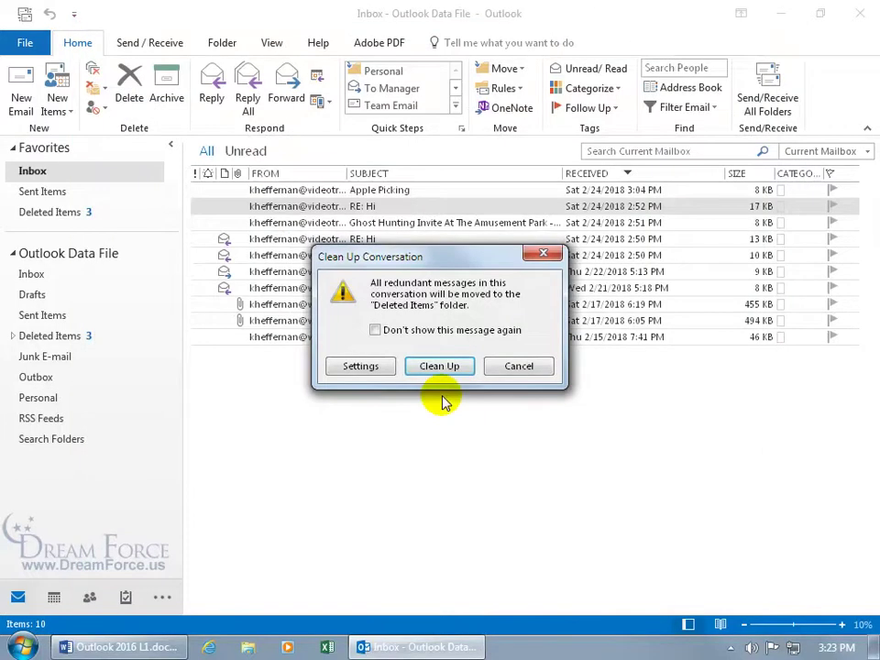
click(441, 366)
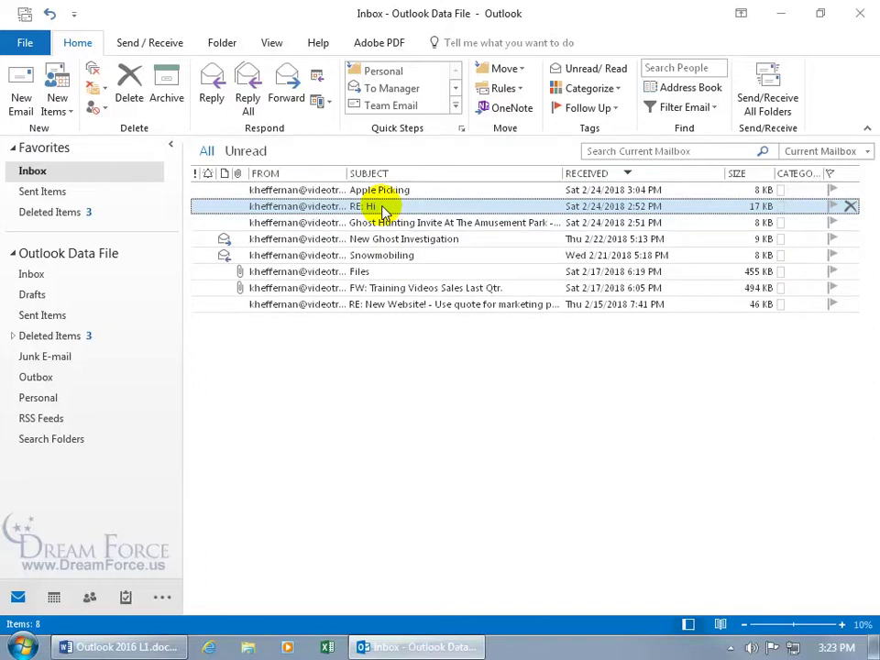
Read through the thread in the remaining "RE: Hi" message, and check Deleted Items for the cleaned-up messages before returning to the Inbox
double_click(384, 207)
scroll(491, 299, down, 4)
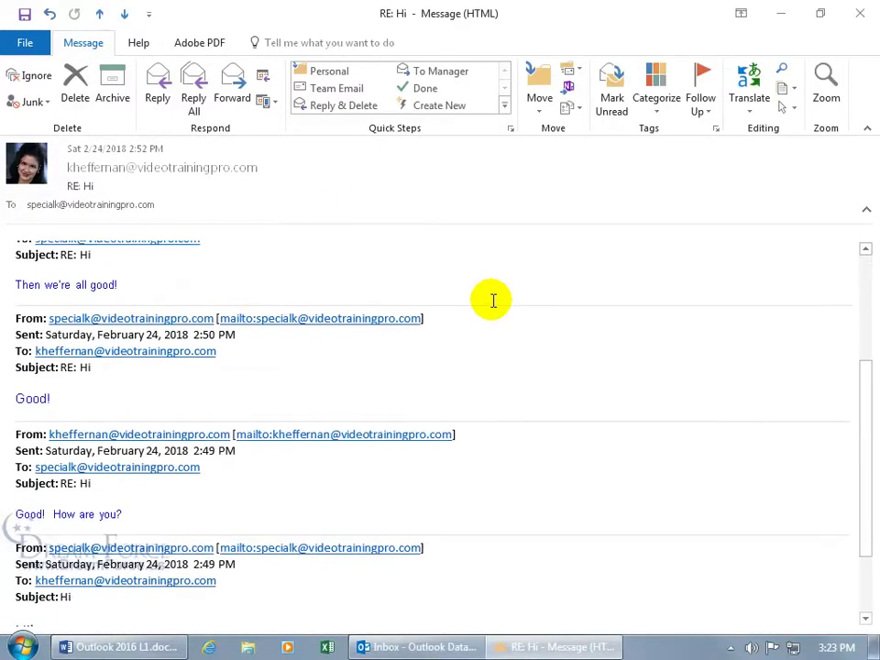
scroll(493, 300, down, 2)
scroll(493, 300, up, 6)
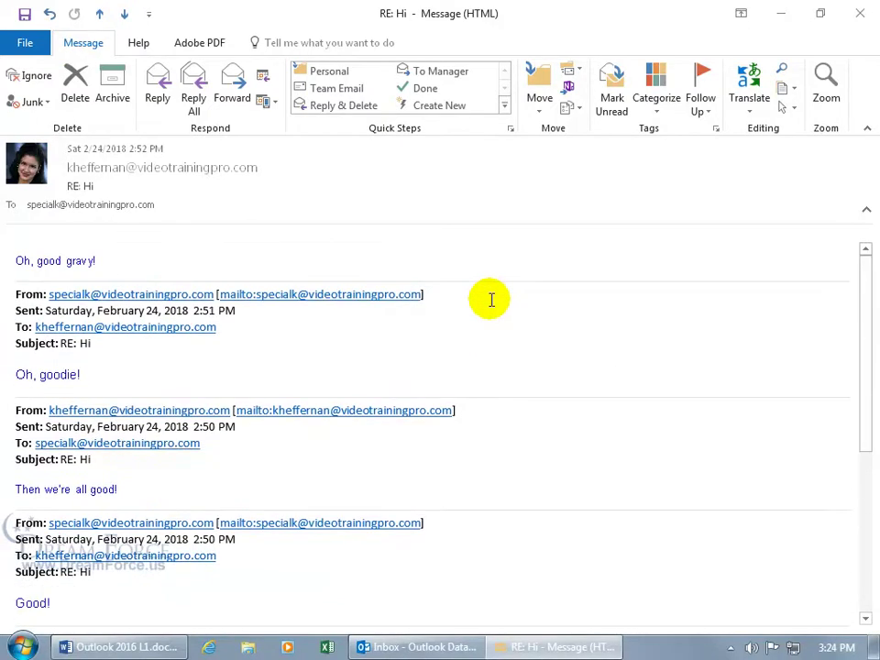
click(860, 13)
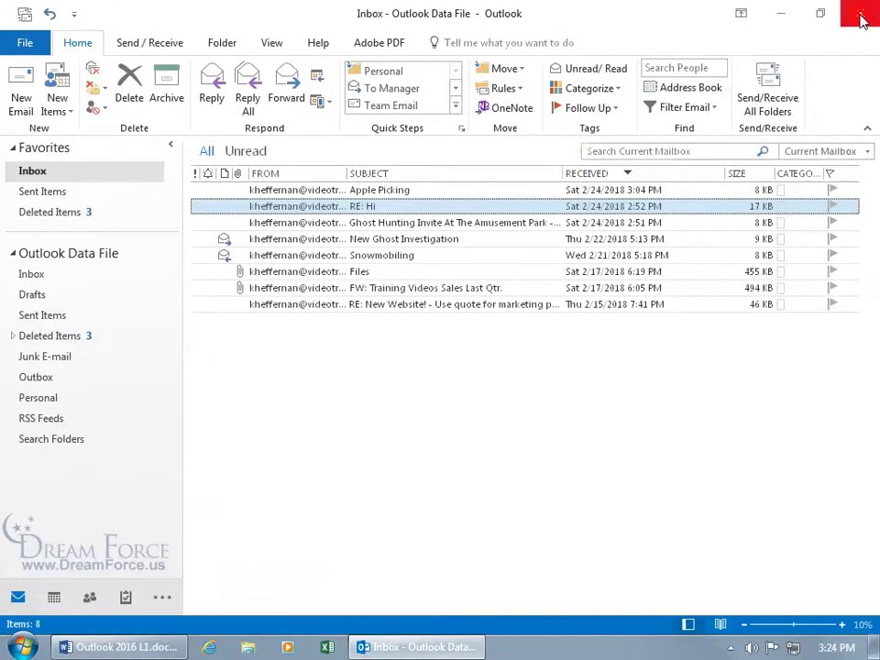
click(89, 338)
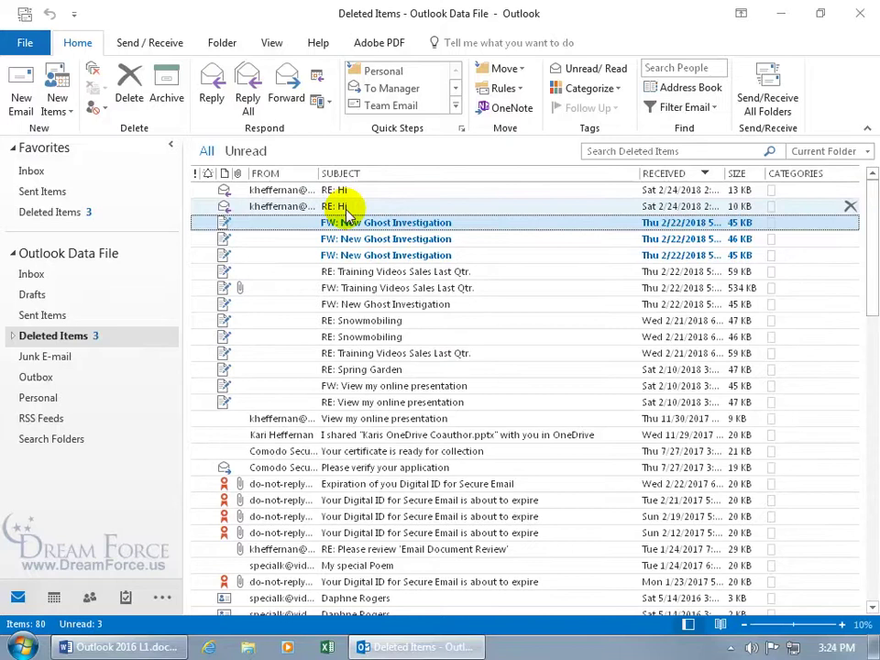
click(35, 171)
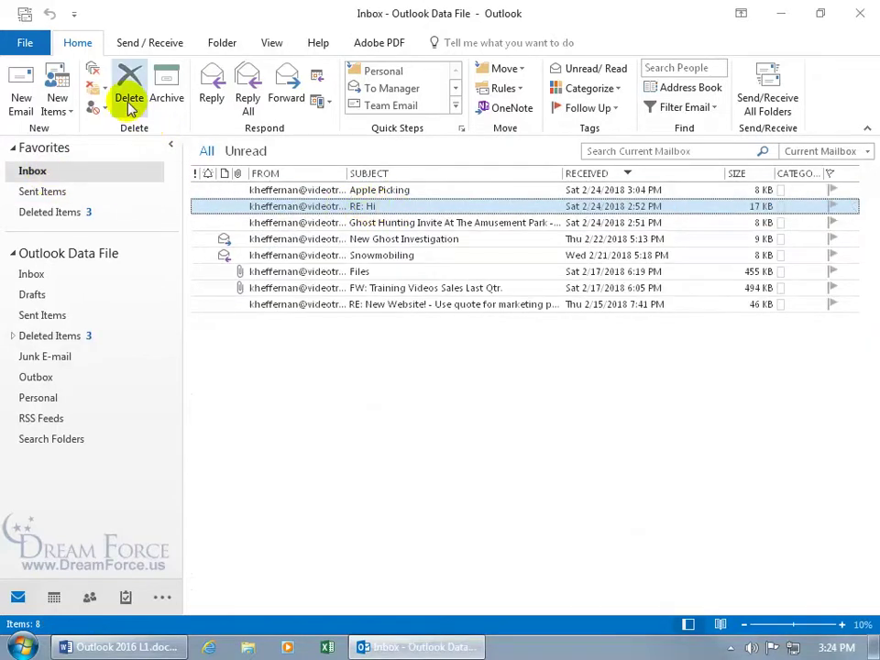
View the settings reached from the Clean Up Conversation prompt for "RE: Hi" and cancel without cleaning up
click(103, 92)
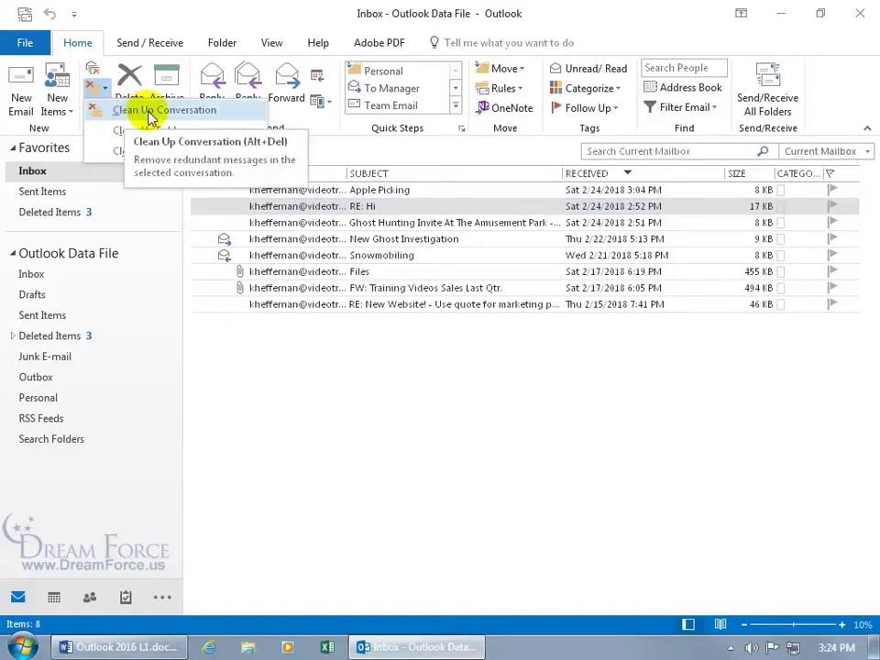
click(126, 114)
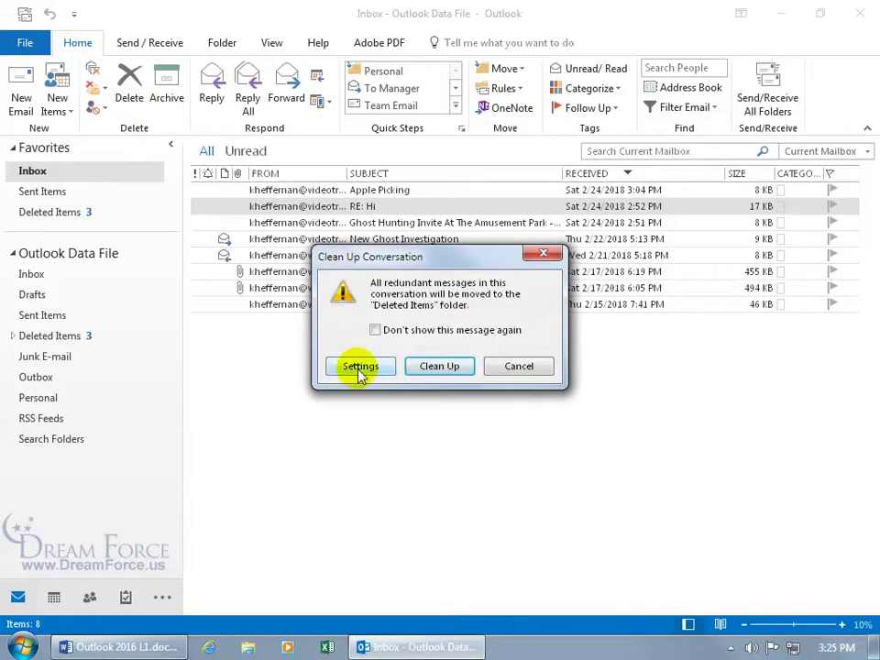
click(360, 367)
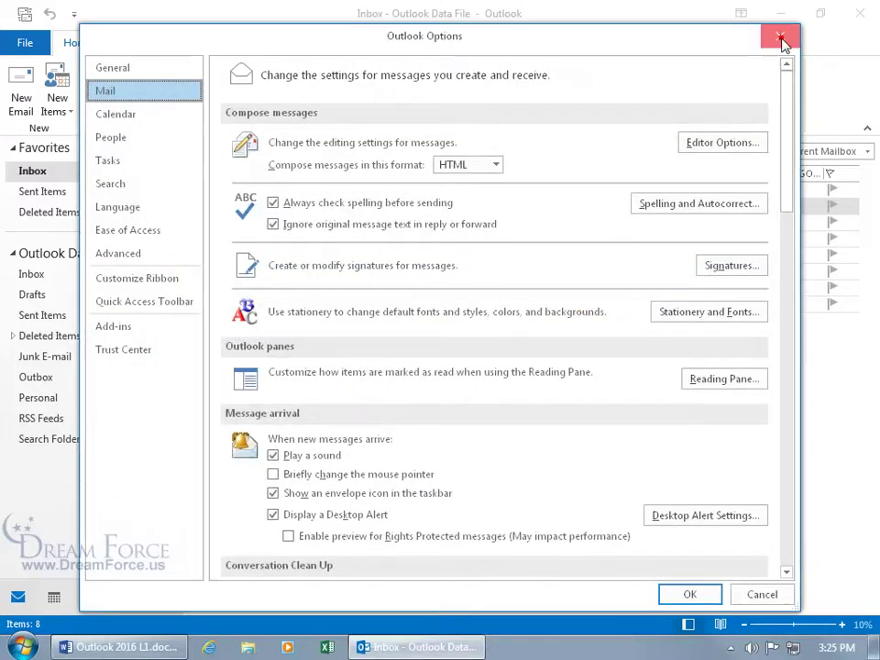
click(781, 39)
click(520, 371)
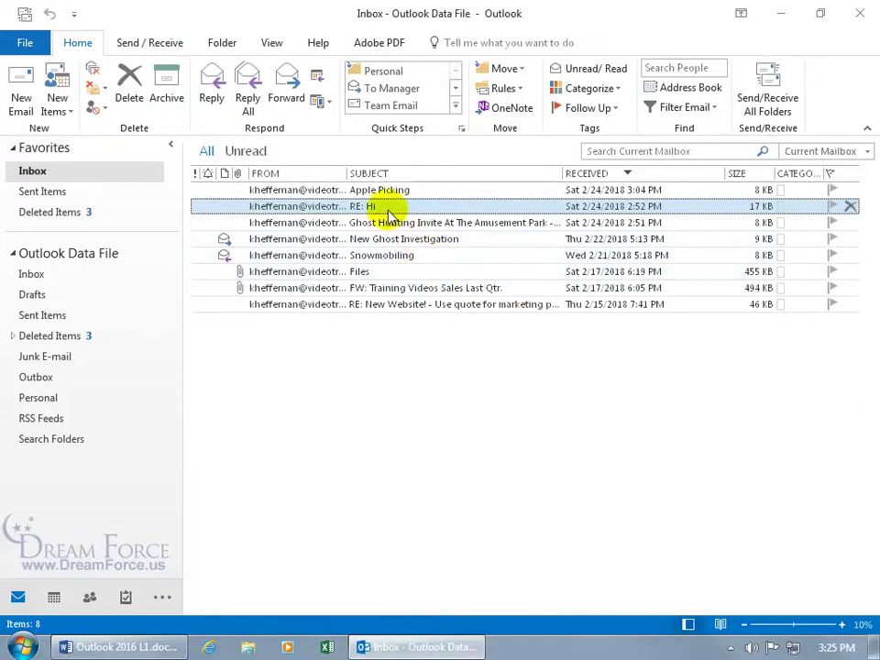
Examine the Conversation Clean Up section of the Mail options in Outlook Options and leave without changes
click(25, 43)
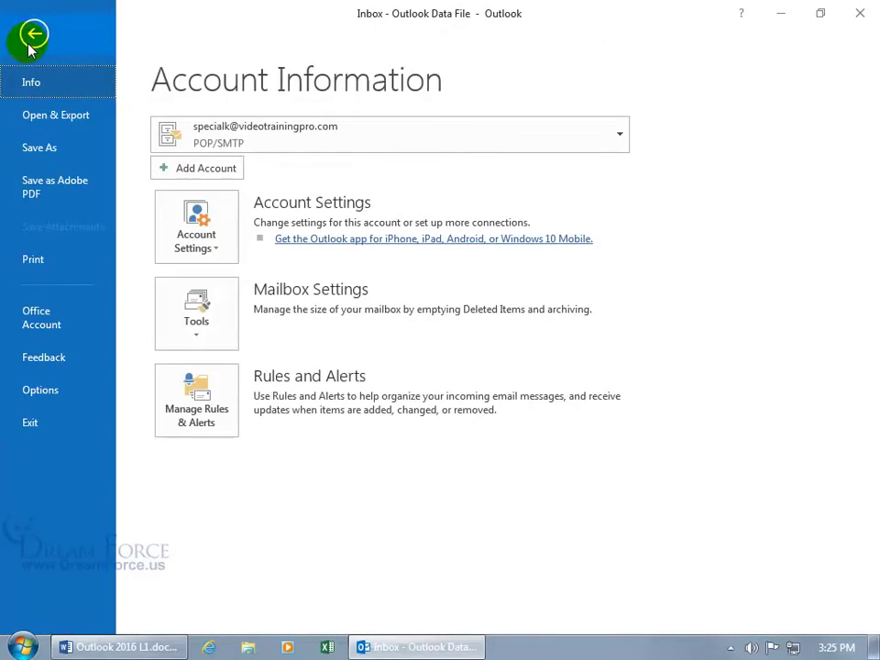
click(42, 388)
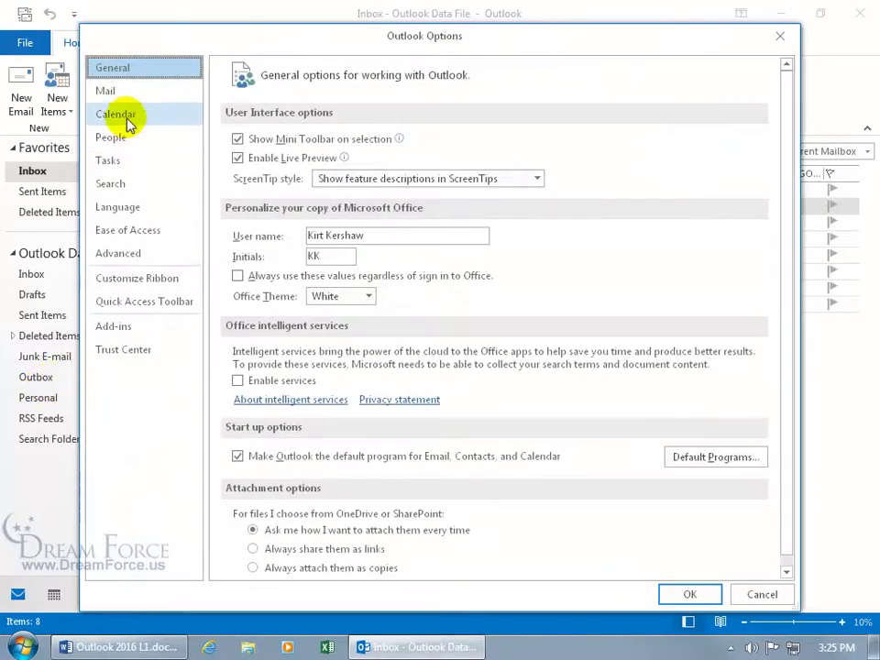
click(122, 90)
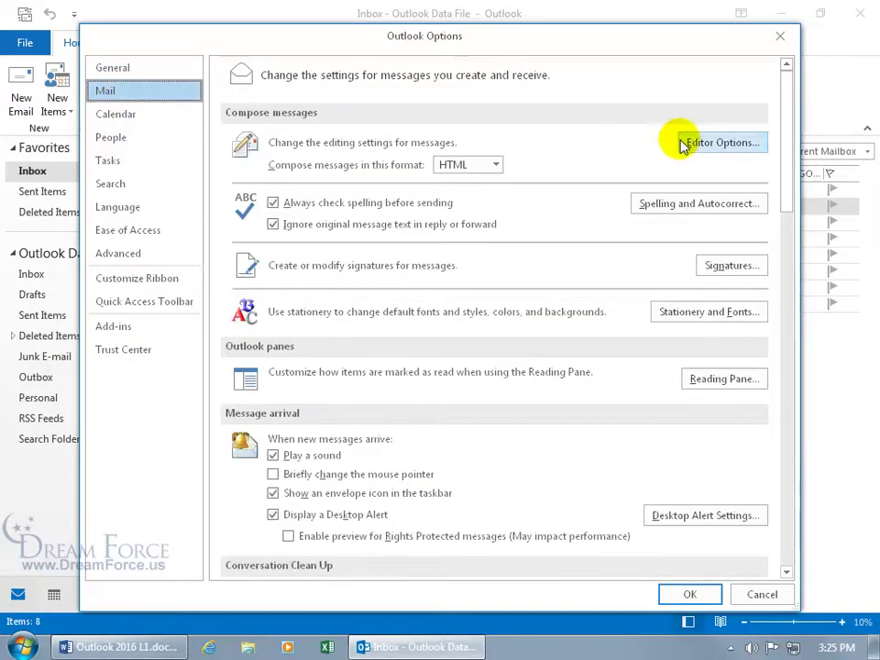
drag(786, 156, 789, 271)
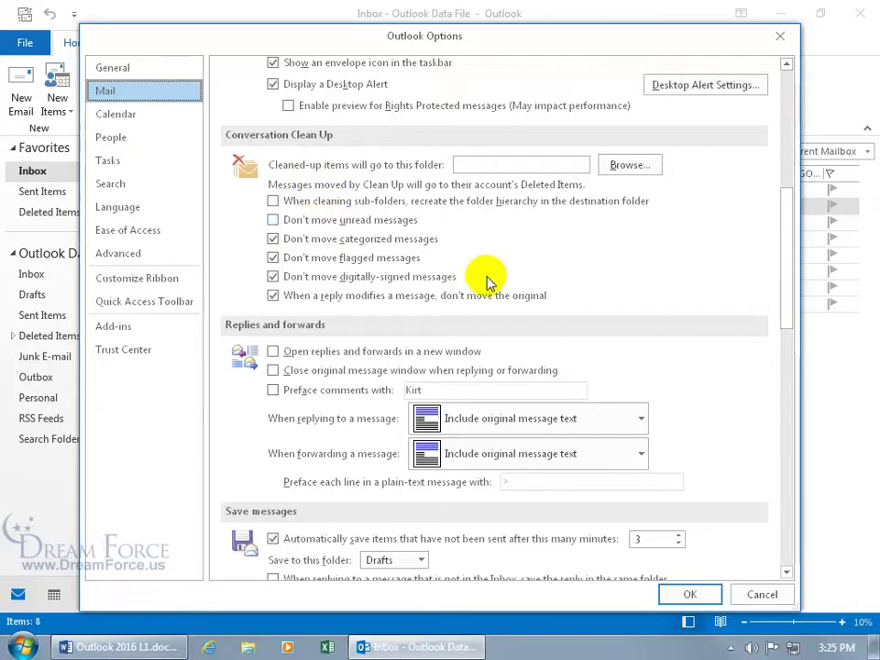
click(786, 603)
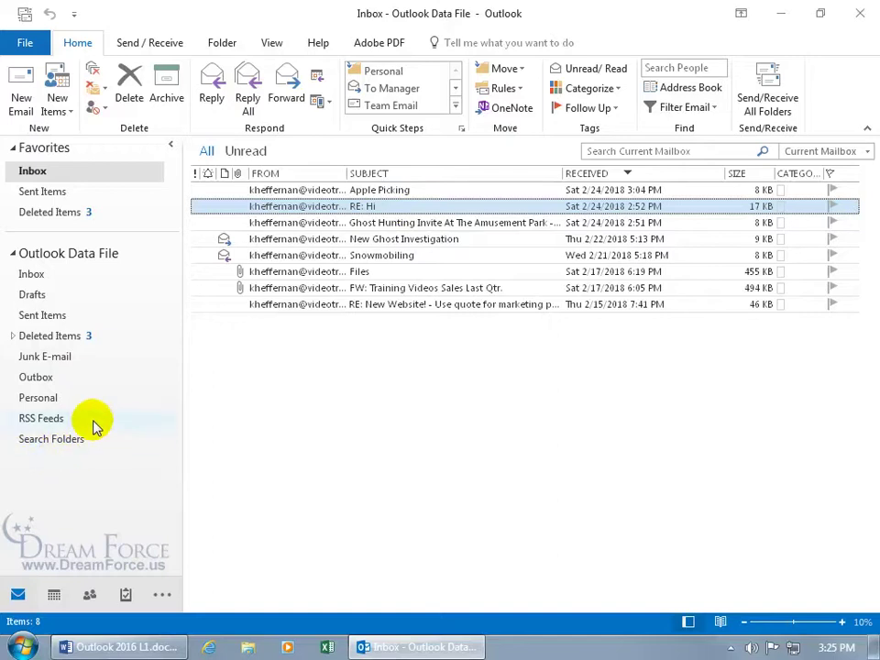
View the destination folders for always moving messages in the "Apple Picking" conversation and cancel
click(393, 191)
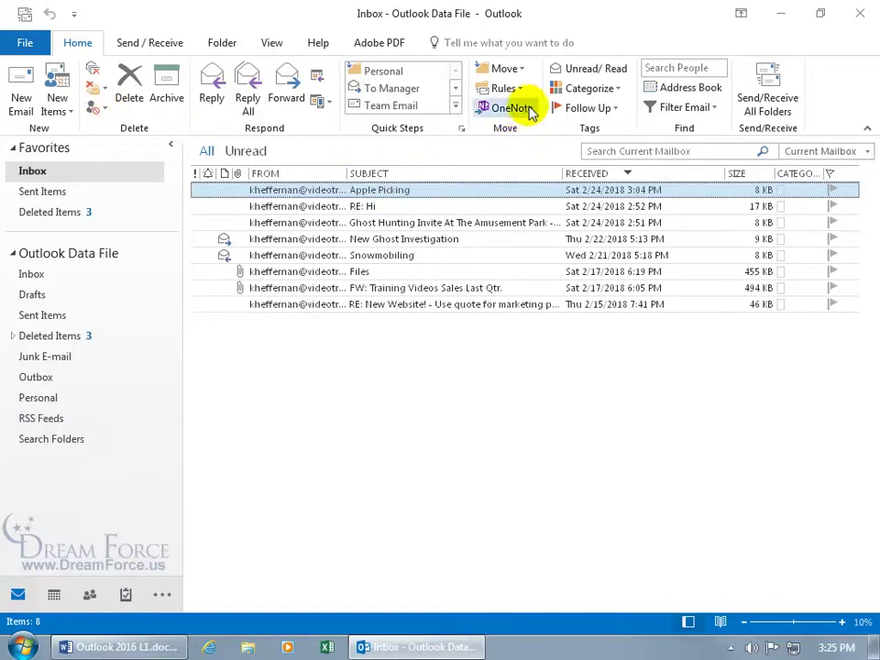
click(522, 69)
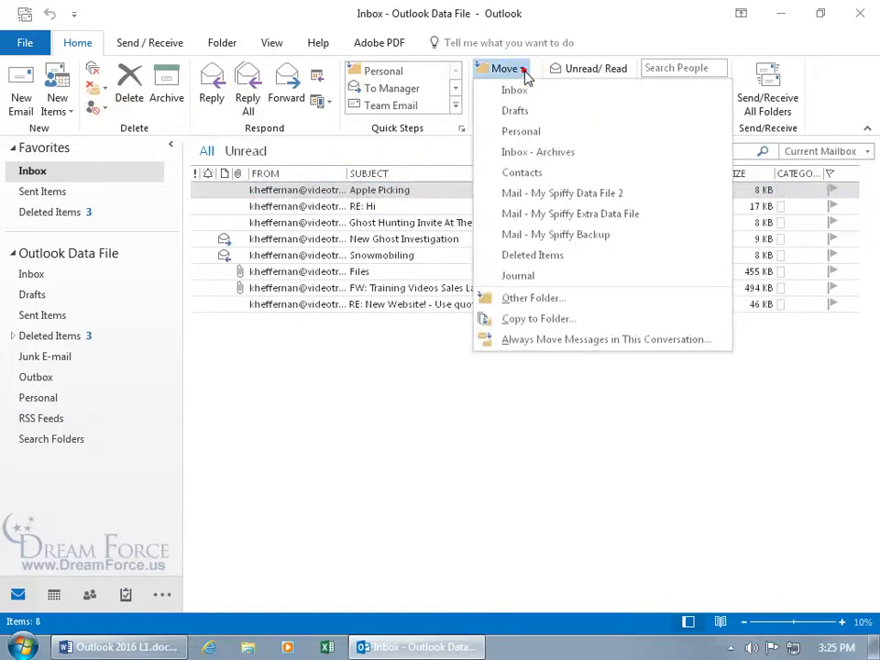
click(548, 340)
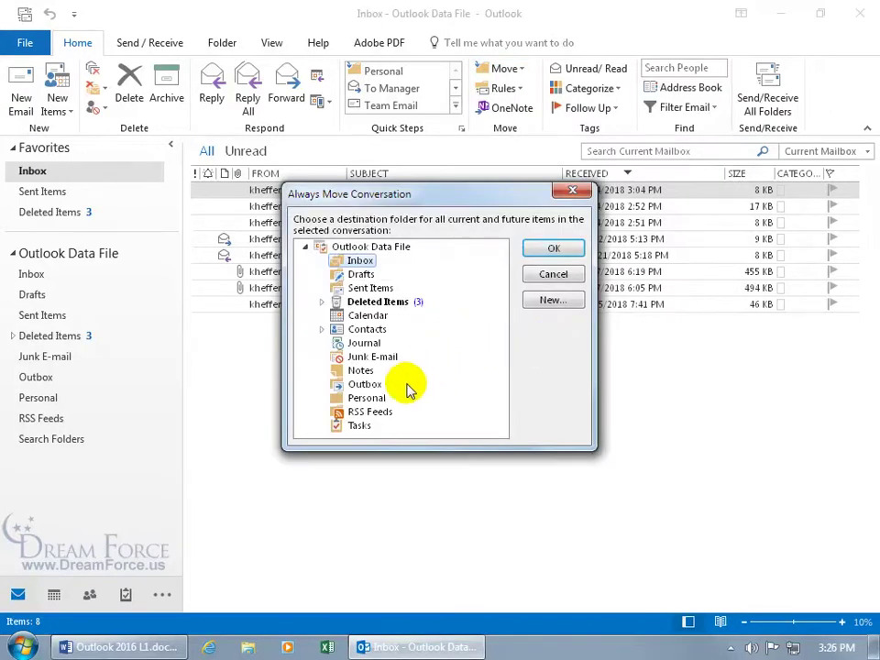
click(554, 274)
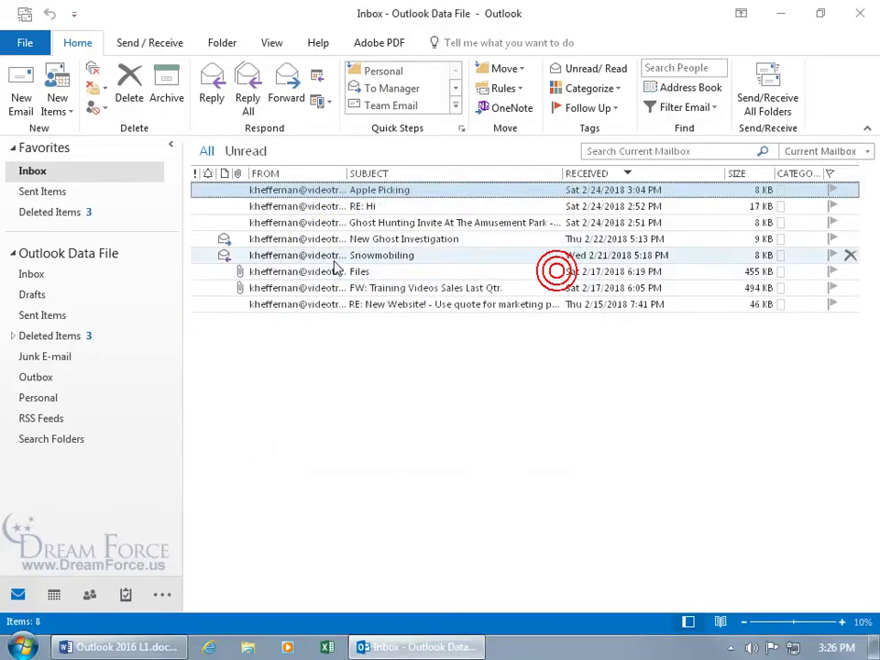